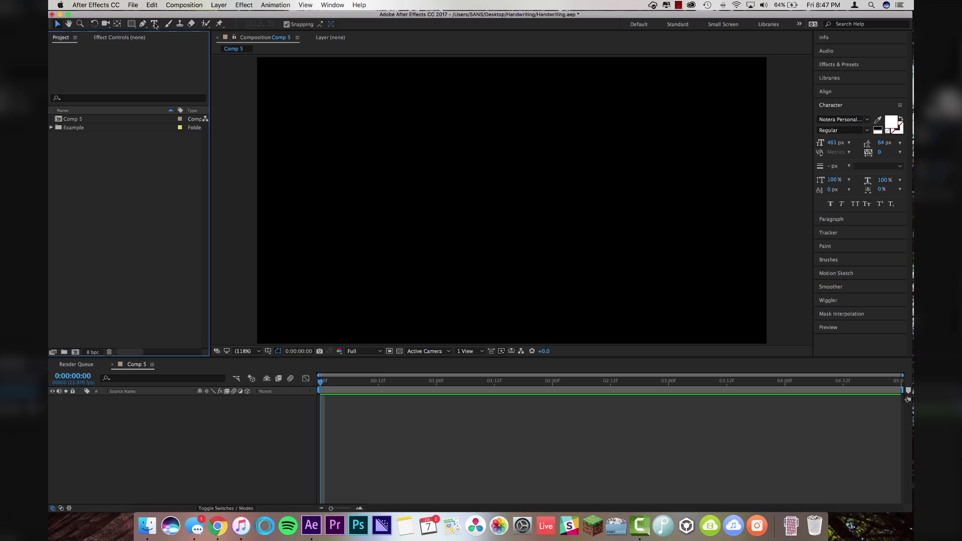
Create a text layer reading "Hello" in the script font and move the word to the middle of the composition
click(155, 24)
click(428, 201)
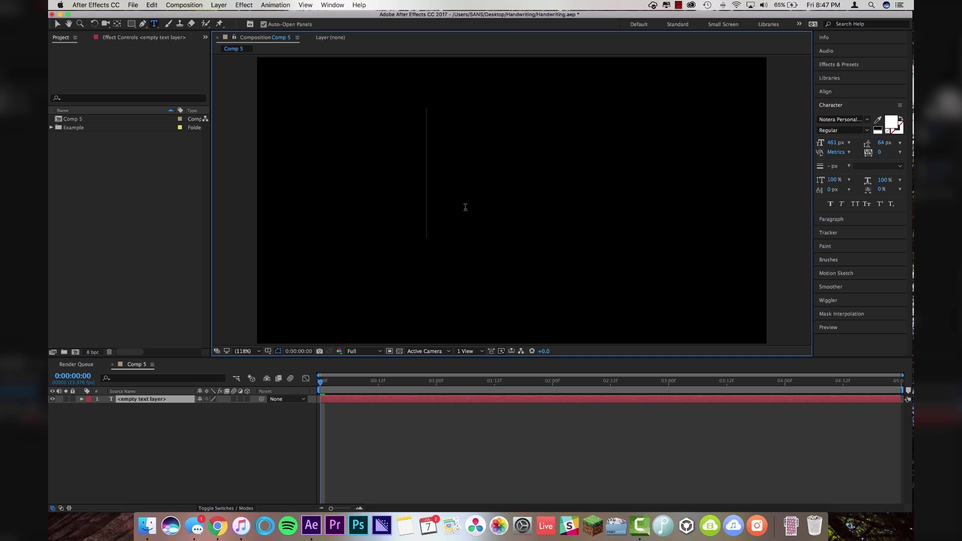
text(Hello)
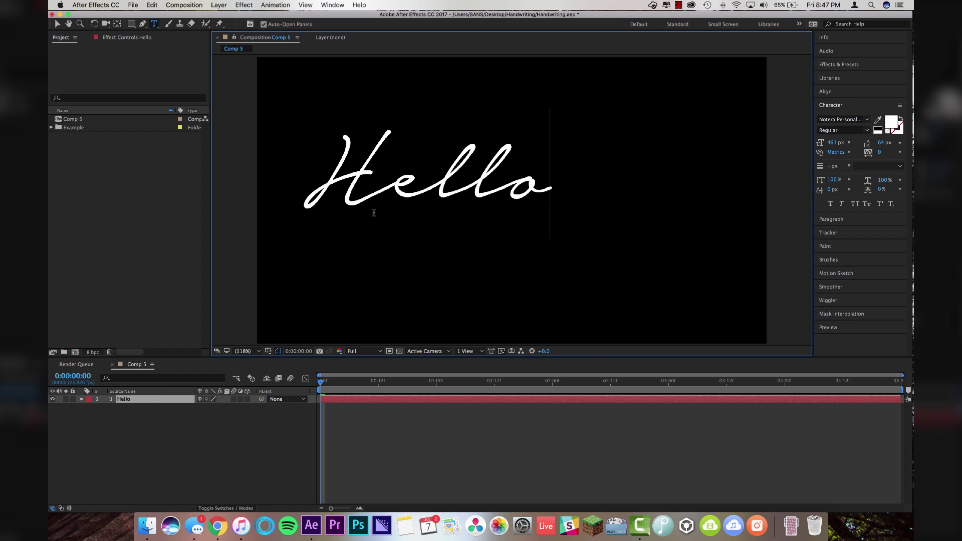
click(842, 119)
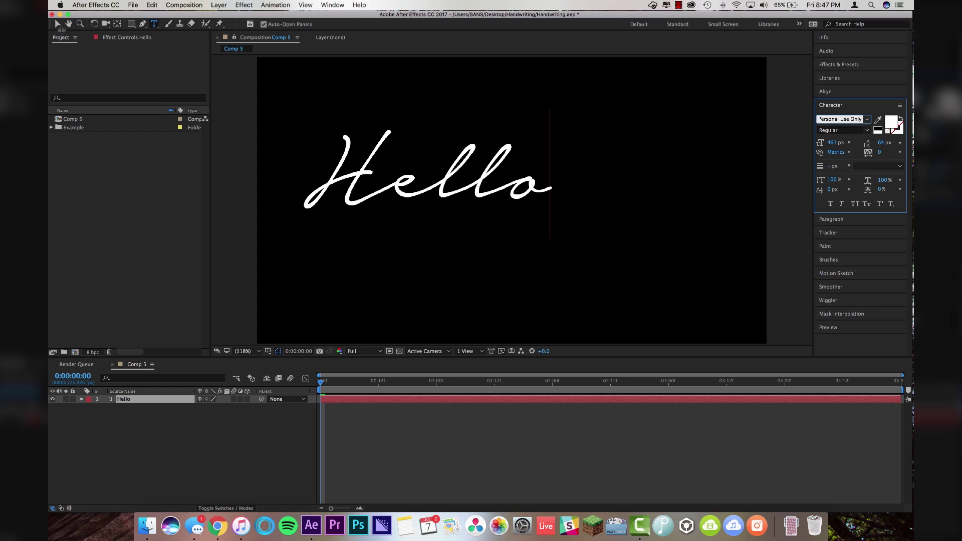
click(57, 22)
drag(503, 192, 583, 212)
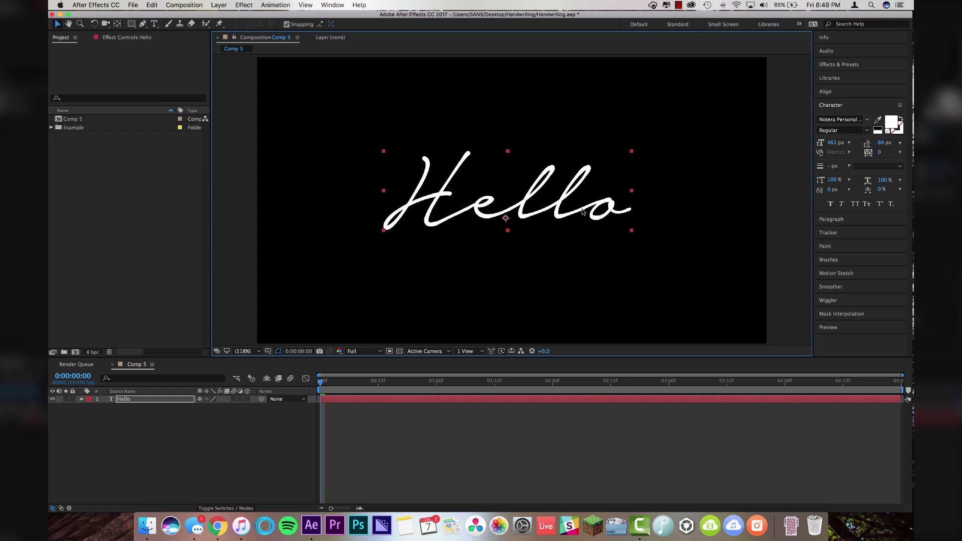
On the Hello layer, trace the H's first stroke with an open Pen mask path, from its upper tip around the lower loop to the crossbar's end
click(446, 399)
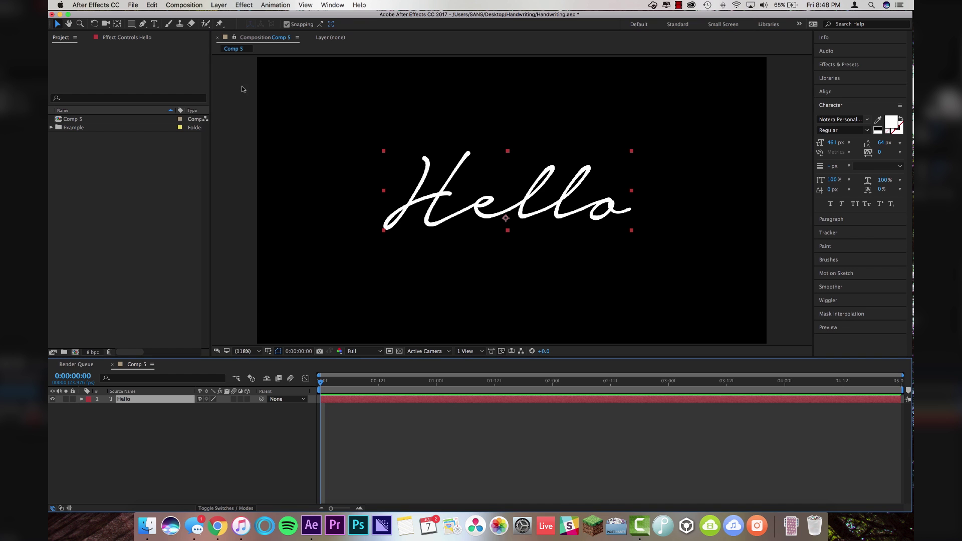
click(144, 24)
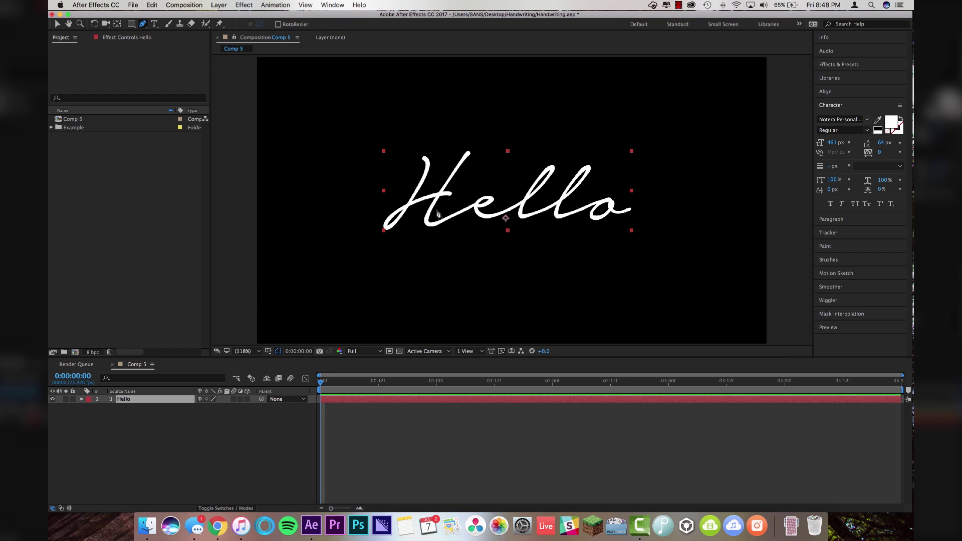
key(z)
double_click(402, 216)
drag(425, 198, 453, 260)
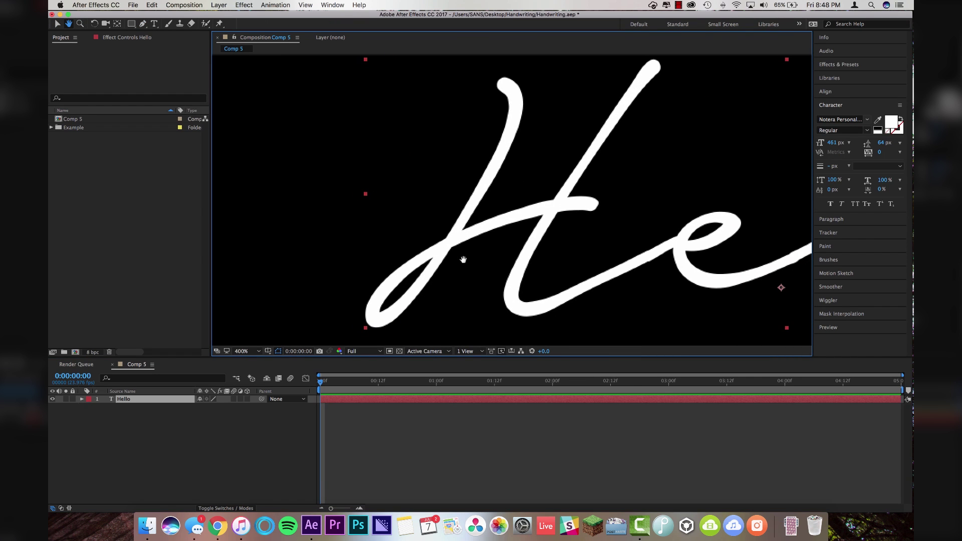
click(144, 25)
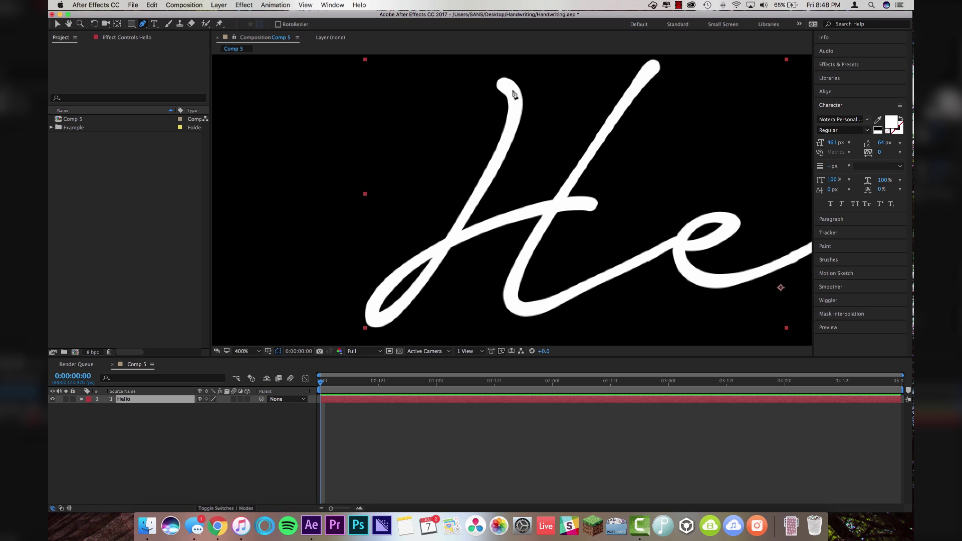
click(503, 84)
click(513, 109)
click(509, 127)
click(495, 161)
click(463, 217)
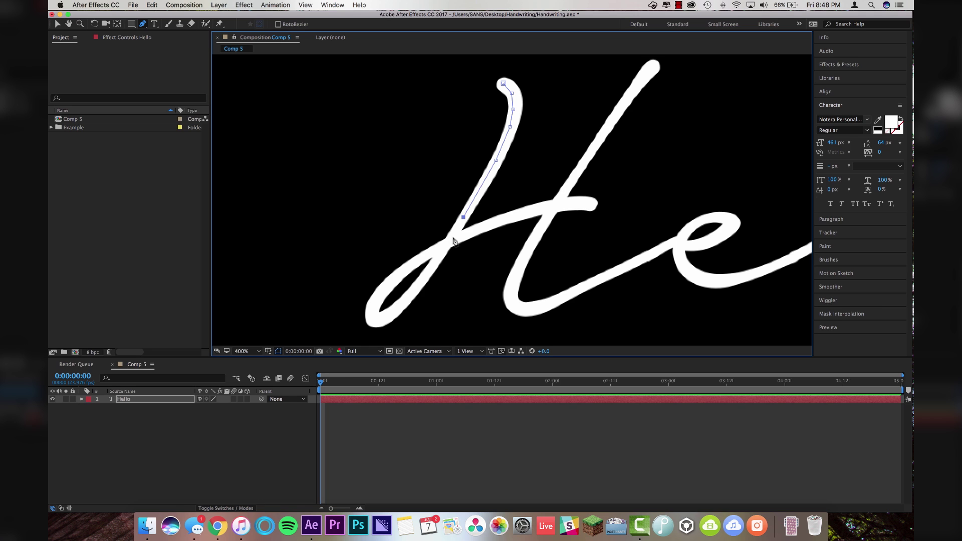
click(439, 254)
click(426, 276)
click(410, 297)
click(394, 311)
click(380, 316)
click(375, 311)
click(377, 300)
click(400, 274)
click(420, 258)
click(465, 234)
click(500, 219)
click(544, 209)
click(566, 205)
click(599, 205)
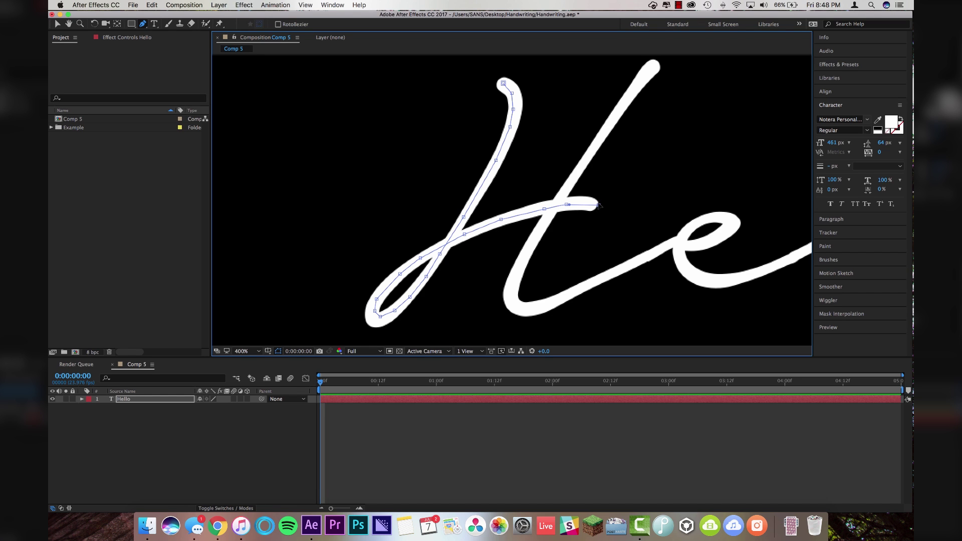
Trace a second open mask path from the top of the H's other stem through the letters "ello" to the end of the o's tail
super+click(656, 69)
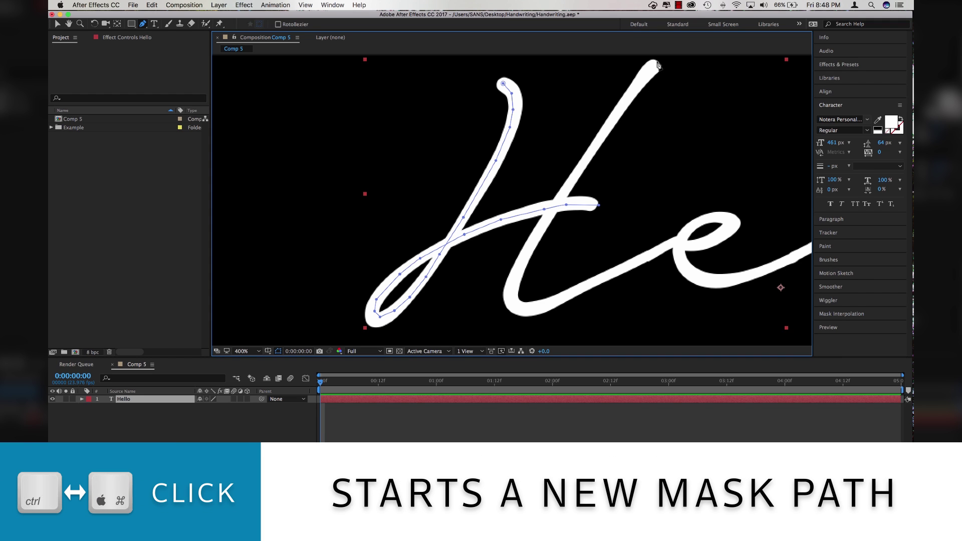
click(657, 61)
click(644, 78)
click(618, 112)
click(589, 156)
click(569, 186)
click(546, 222)
click(526, 253)
click(513, 279)
click(513, 299)
click(519, 308)
click(552, 303)
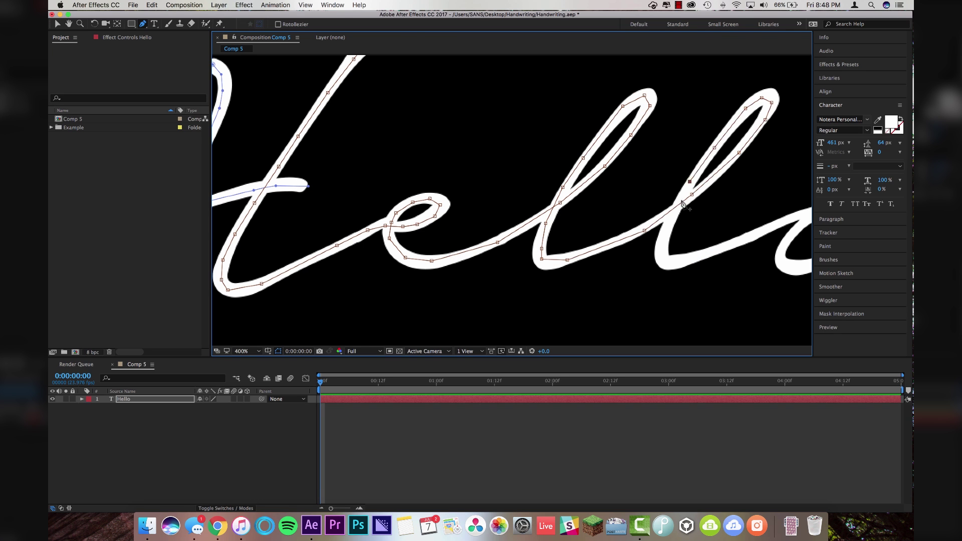
click(690, 181)
click(672, 218)
click(663, 243)
click(662, 260)
click(691, 258)
drag(692, 258, 500, 261)
click(543, 244)
click(577, 231)
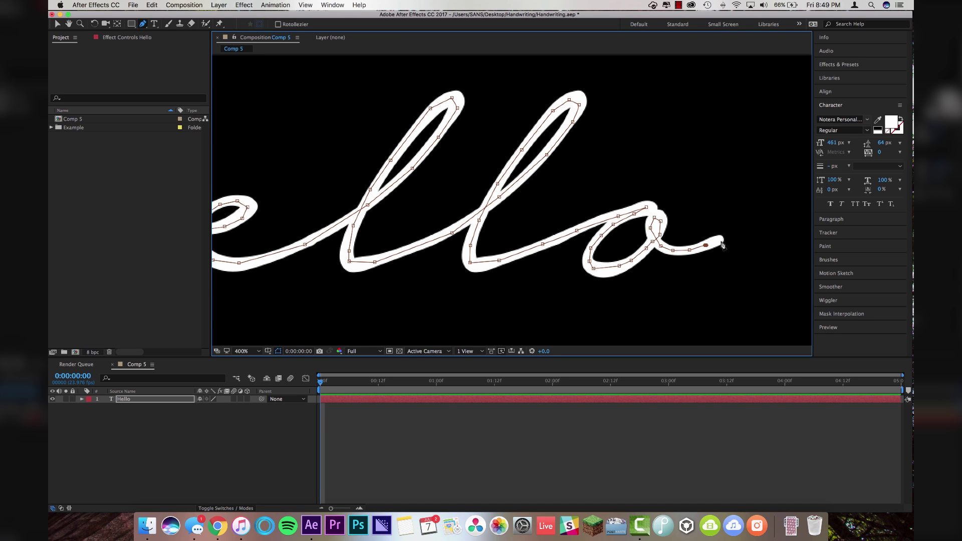
key(z)
key(shift+slash)
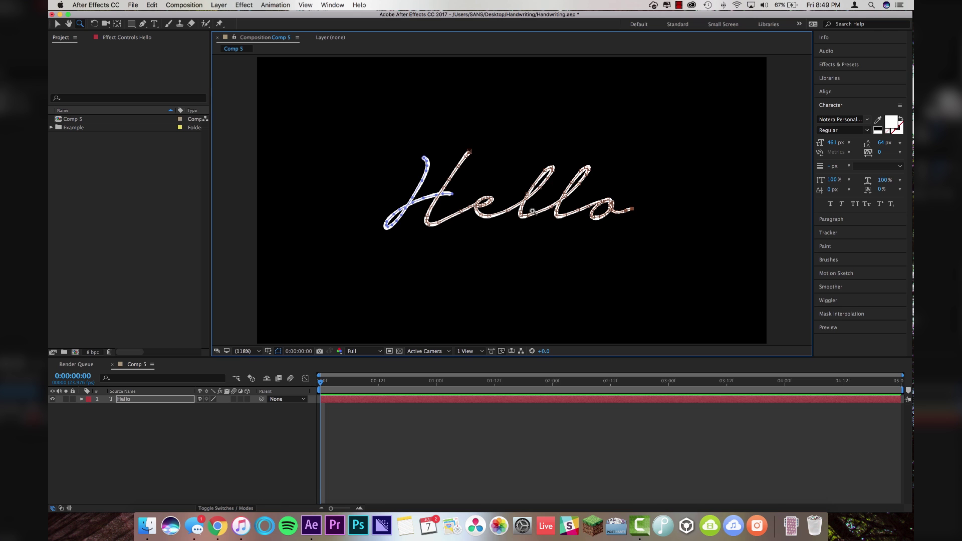
Apply the Stroke effect to the Hello layer and enable it for all masks
click(846, 67)
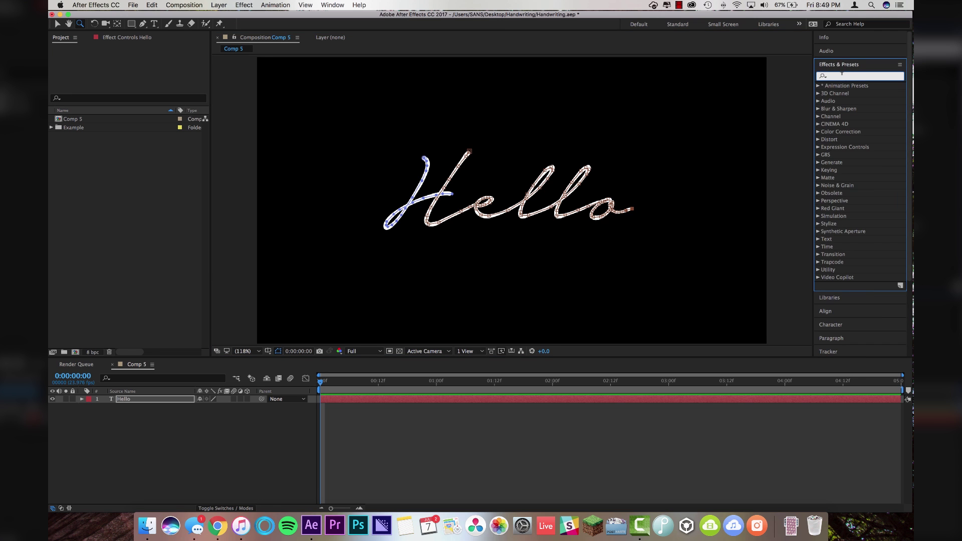
text(stroke)
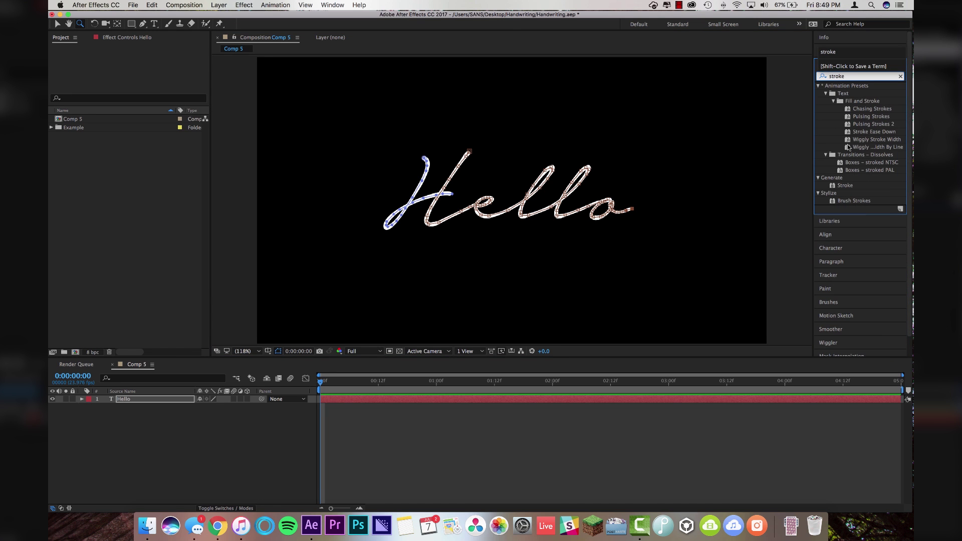
mouse_move(846, 185)
mouse_down()
mouse_move(411, 391)
mouse_move(430, 407)
mouse_move(427, 399)
mouse_up()
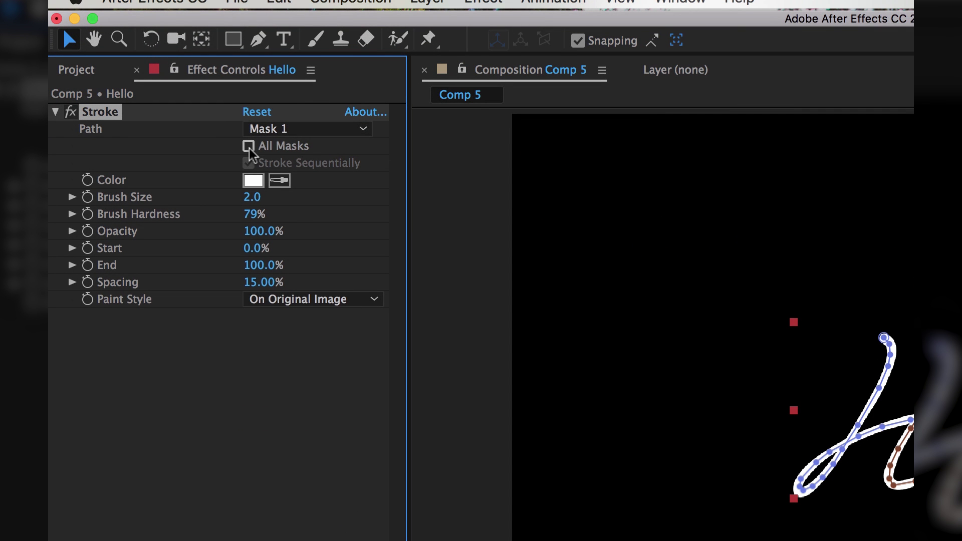
click(249, 146)
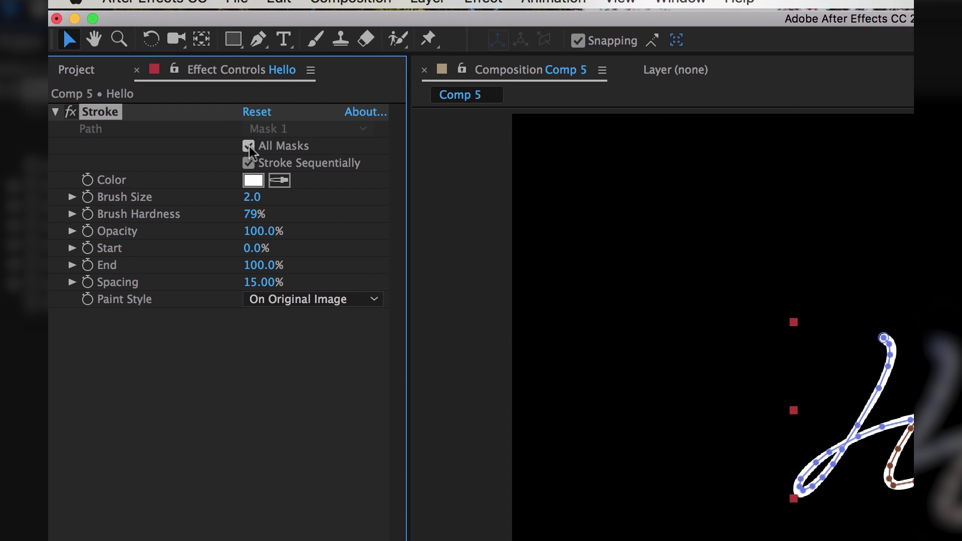
Set the Stroke effect's color to bright blue, 0009FF
click(253, 180)
drag(341, 202, 341, 227)
click(321, 142)
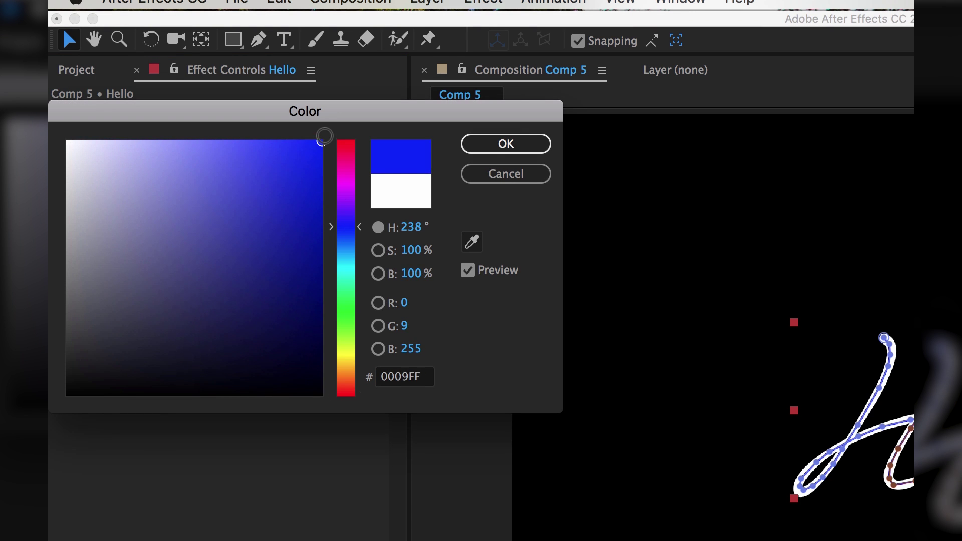
click(477, 149)
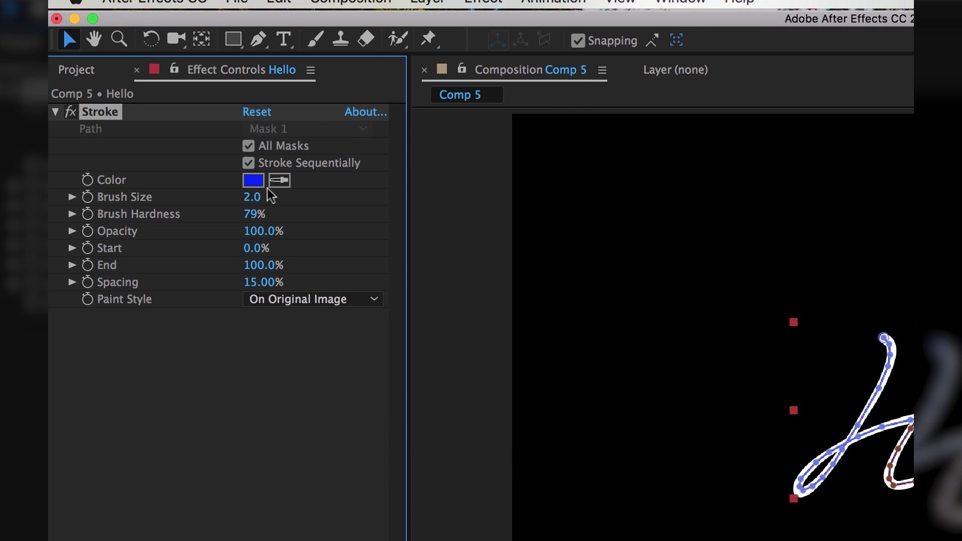
Set the Stroke effect's brush size to 12.0 so it covers the thickness of the lettering
drag(253, 197, 336, 197)
mouse_move(247, 141)
mouse_down()
mouse_move(276, 142)
mouse_move(263, 142)
mouse_up()
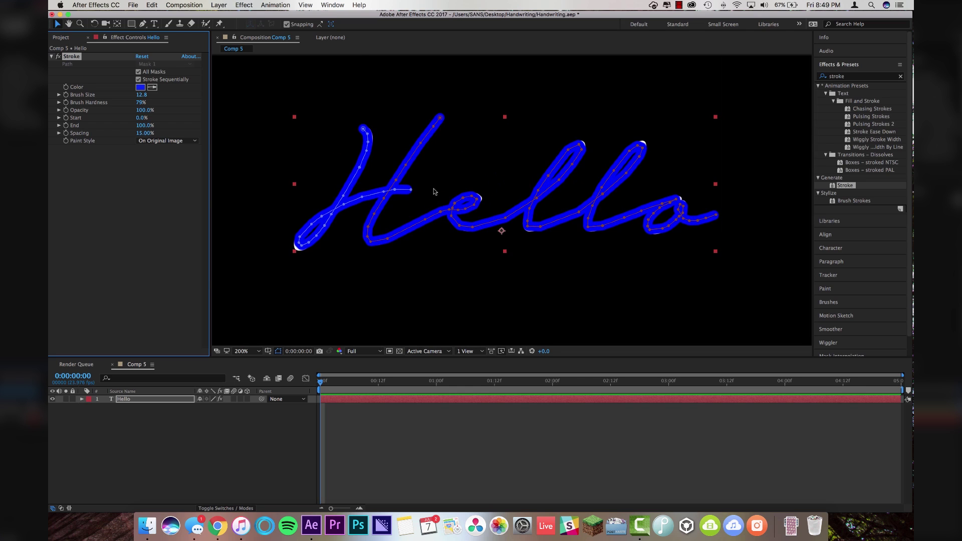
scroll(435, 192, up, 1)
drag(432, 191, 600, 255)
drag(136, 93, 141, 95)
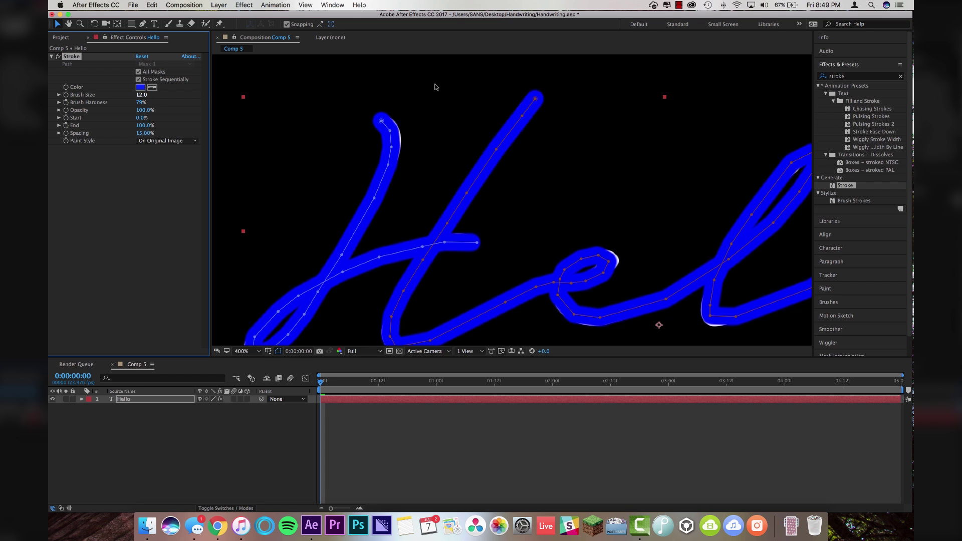
Shift mask points on the curves of the H, e and l so the blue stroke covers the white lettering
drag(389, 131, 394, 147)
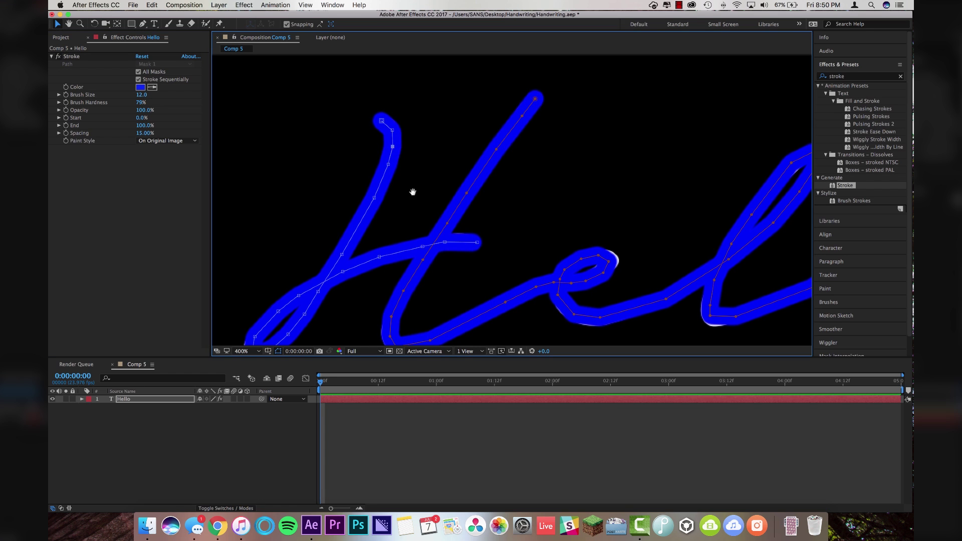
drag(408, 199, 419, 156)
drag(265, 305, 271, 315)
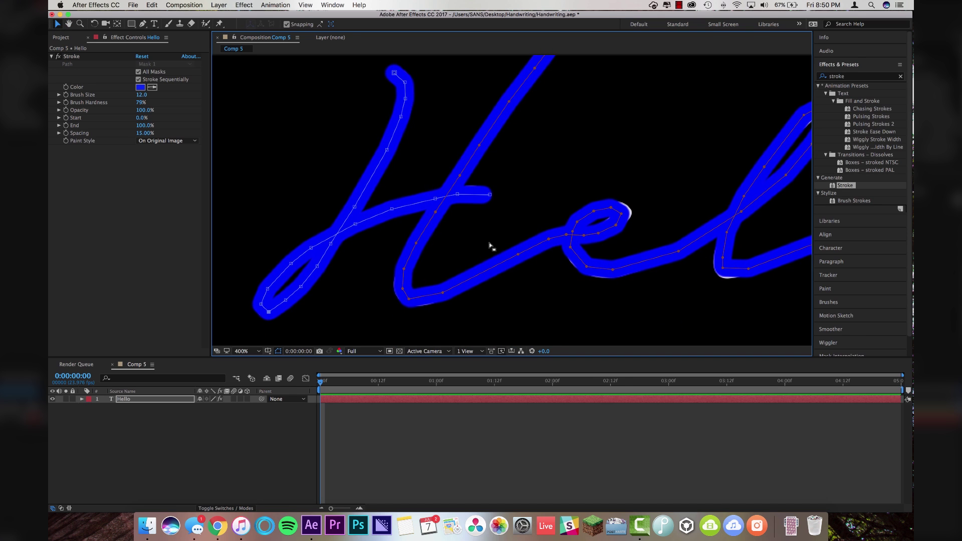
drag(547, 193, 394, 233)
drag(466, 252, 475, 256)
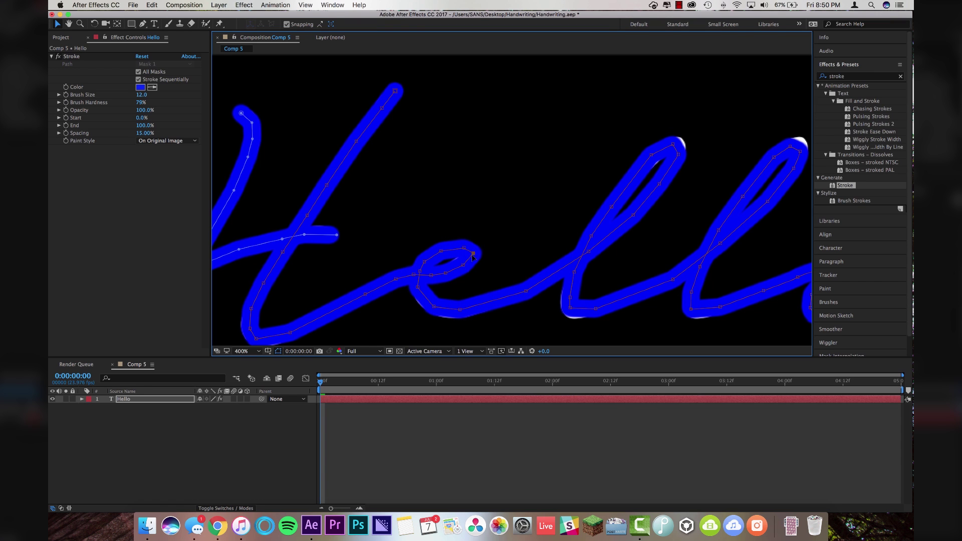
drag(460, 311, 458, 314)
drag(603, 308, 469, 301)
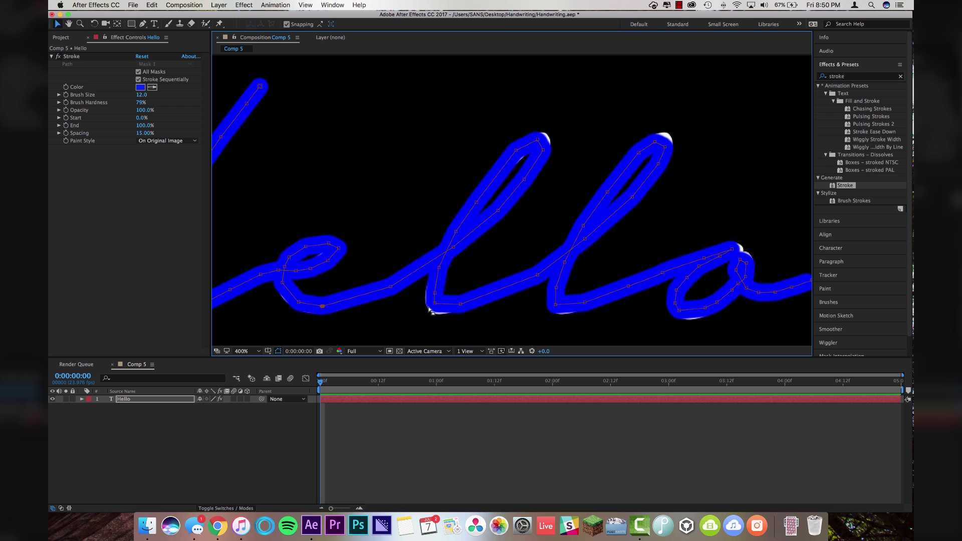
mouse_move(569, 220)
mouse_down()
mouse_move(453, 219)
mouse_move(575, 215)
mouse_move(571, 208)
mouse_up()
Set the Stroke effect's paint style to Reveal Original Image
scroll(449, 218, down, 2)
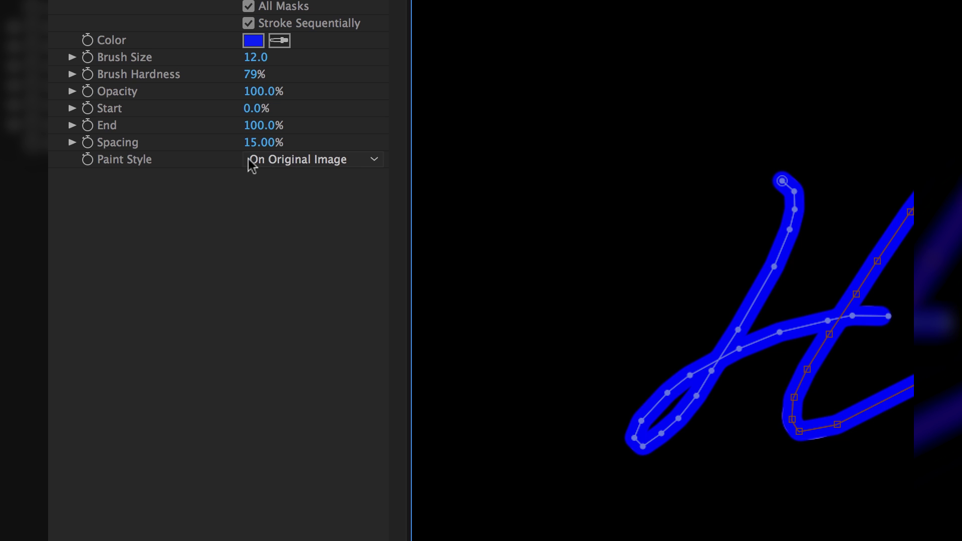
click(351, 161)
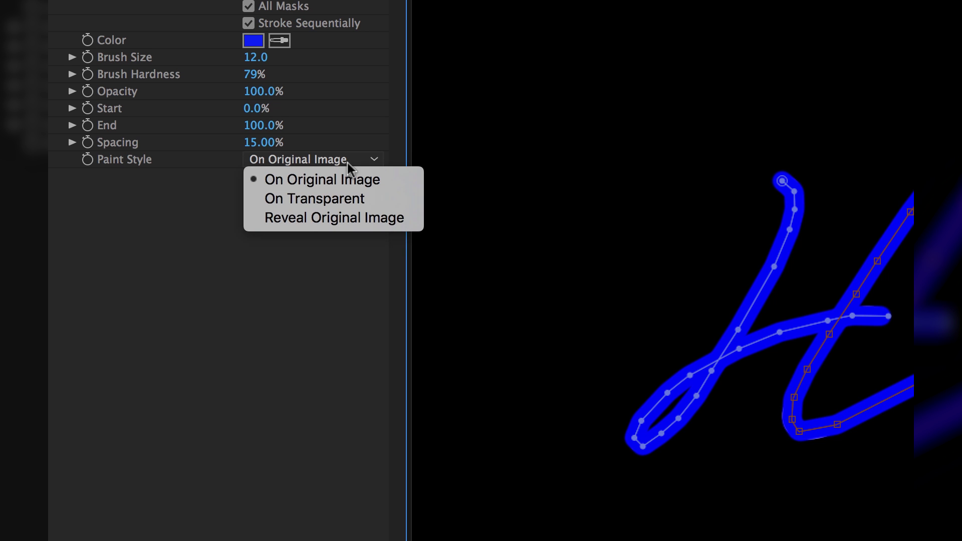
click(343, 223)
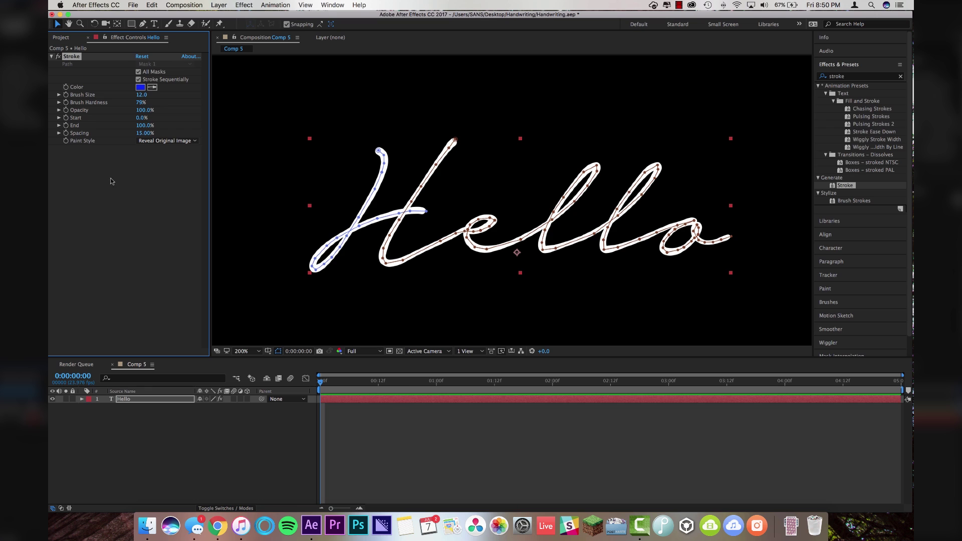
Enable keyframing for the Stroke's End property at 0:00:00:00 and add a 100% keyframe at 0:00:01:12
click(58, 126)
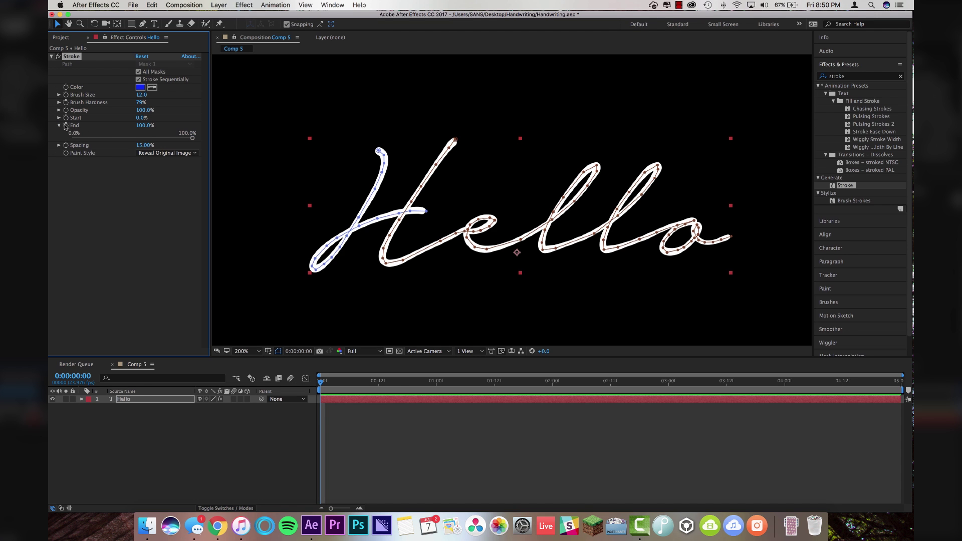
drag(435, 386, 495, 387)
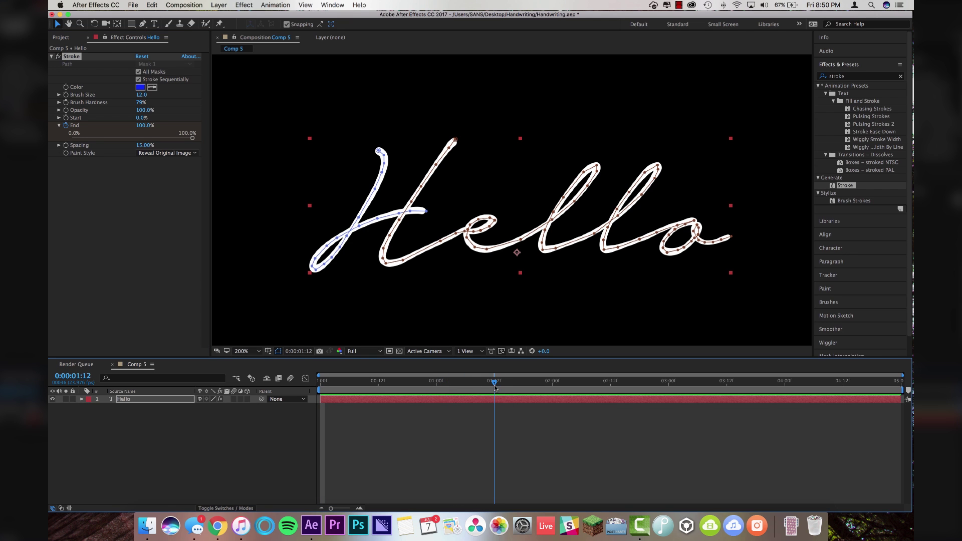
click(426, 400)
key(u)
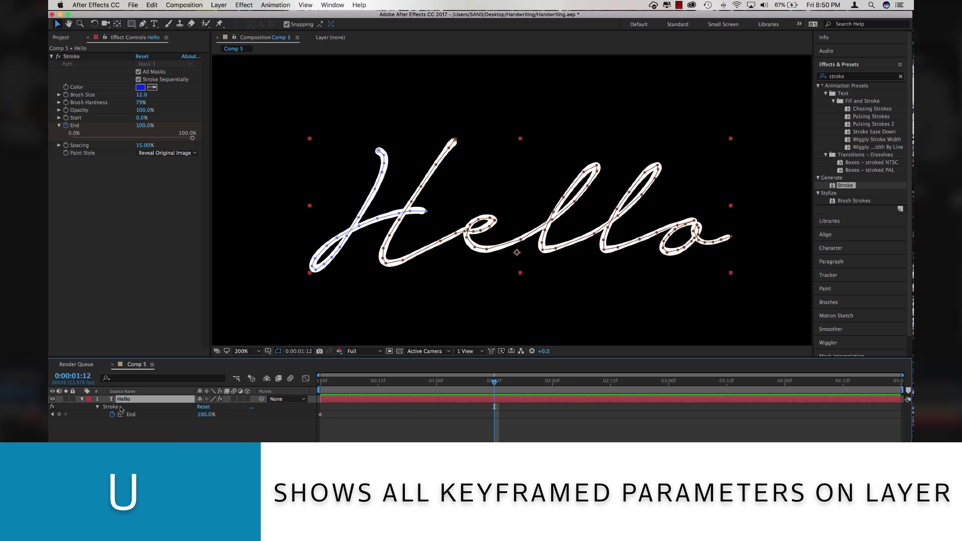
click(59, 414)
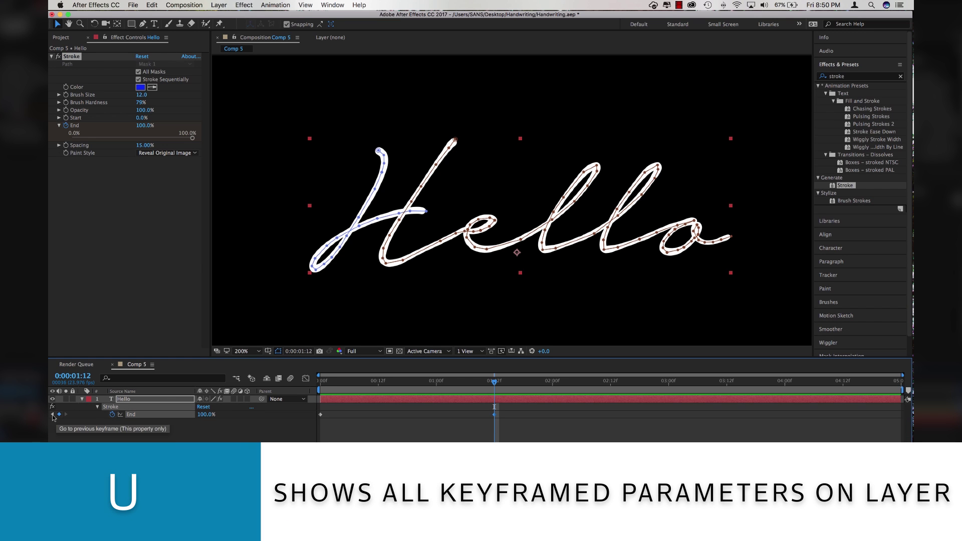
Set the Stroke's End value to 0% at 0:00:00:00 and preview the write-on animation
key(Home)
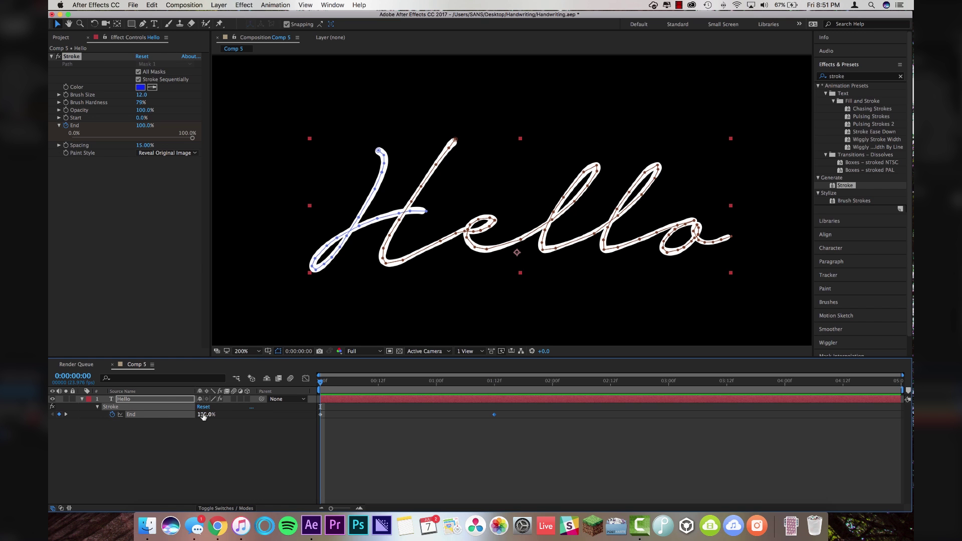
click(203, 415)
key(Return)
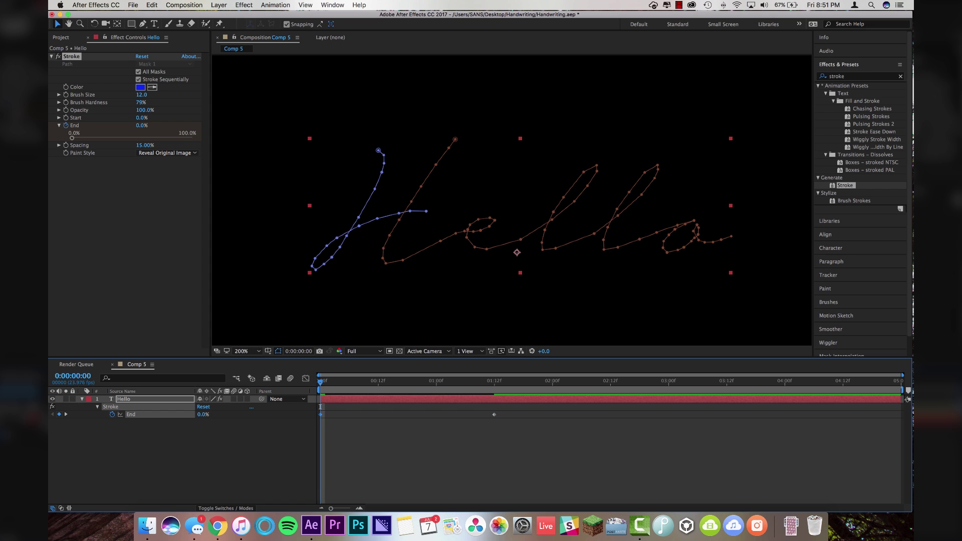
click(414, 468)
key(space)
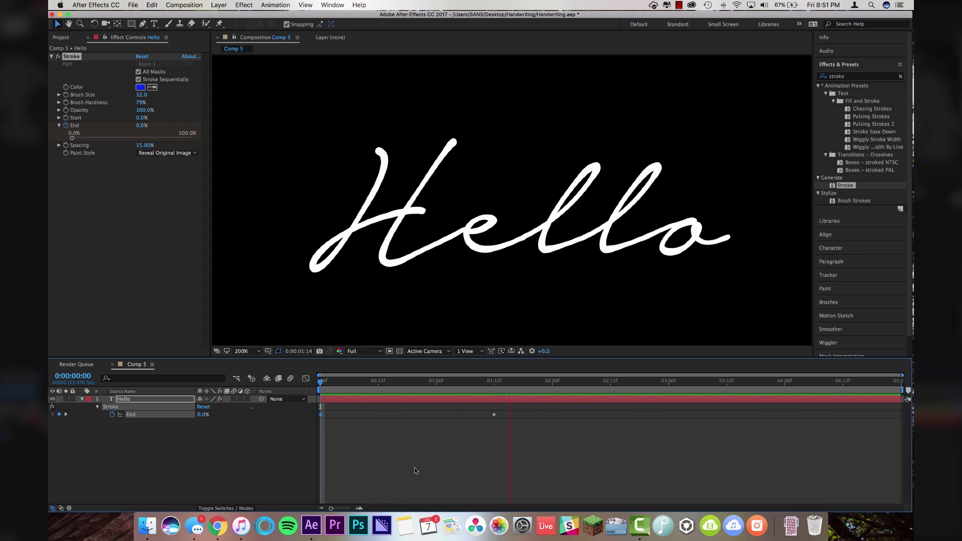
At 0:00:01:01, inspect the stroke's leading edge on the second l and apply CC Force Motion Blur to the Hello layer
click(432, 384)
drag(432, 386, 442, 385)
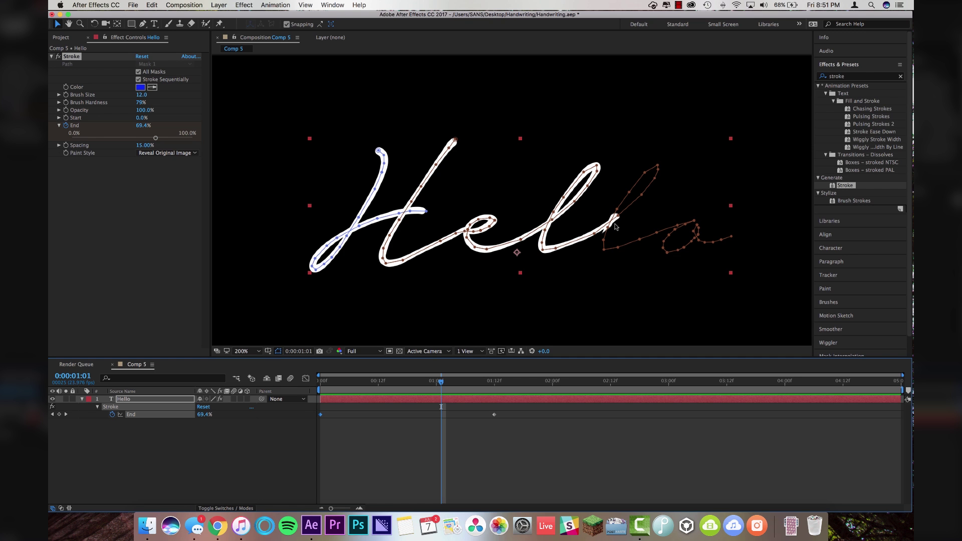
scroll(620, 229, up, 3)
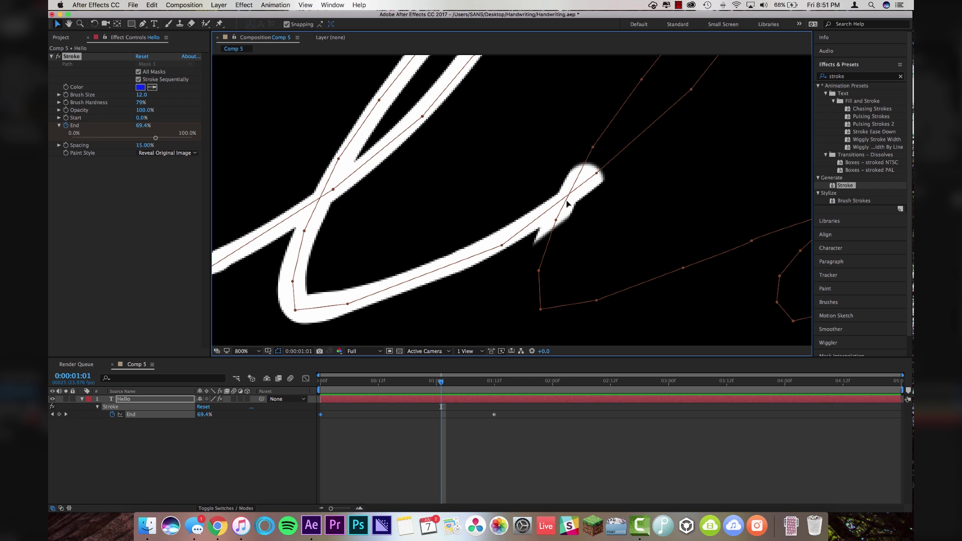
scroll(555, 204, down, 1)
scroll(523, 210, down, 2)
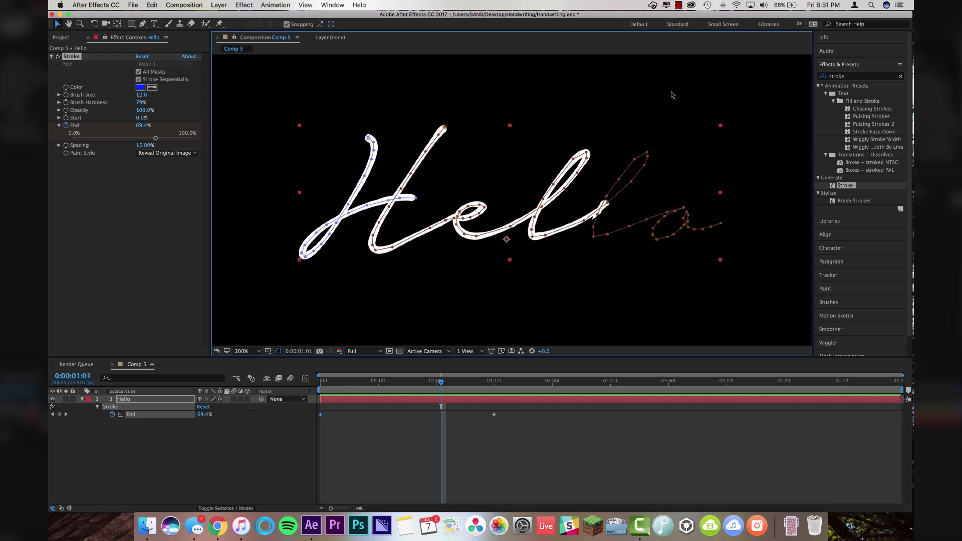
click(852, 75)
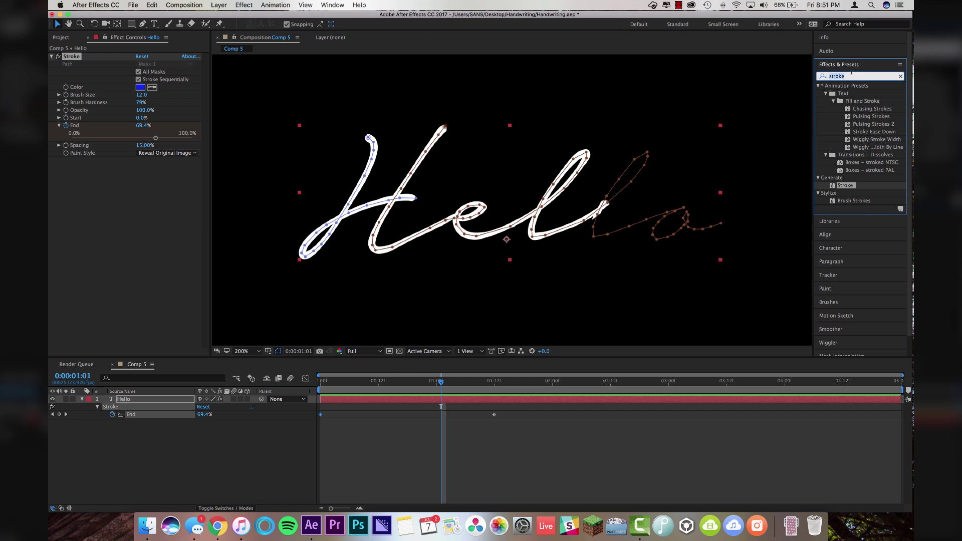
text(force)
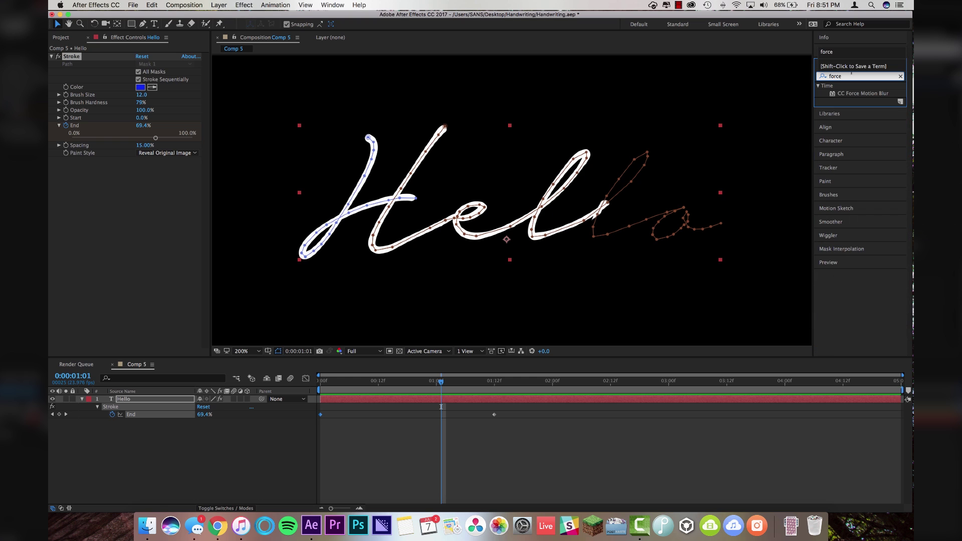
drag(852, 94, 446, 402)
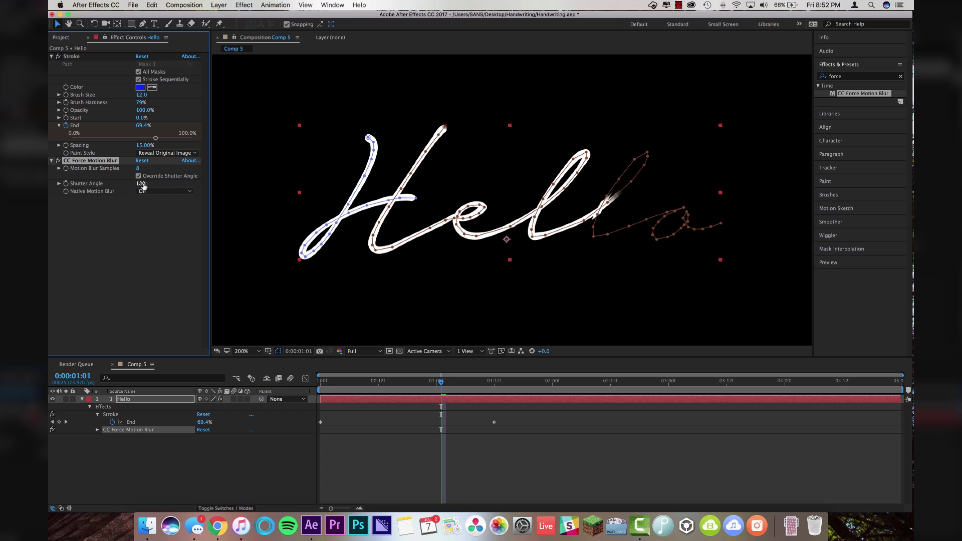
Set CC Force Motion Blur's shutter angle to 130 and motion blur samples to 40, and preview the write-on animation
mouse_move(180, 184)
mouse_down()
mouse_move(286, 185)
mouse_move(110, 189)
mouse_move(124, 191)
mouse_up()
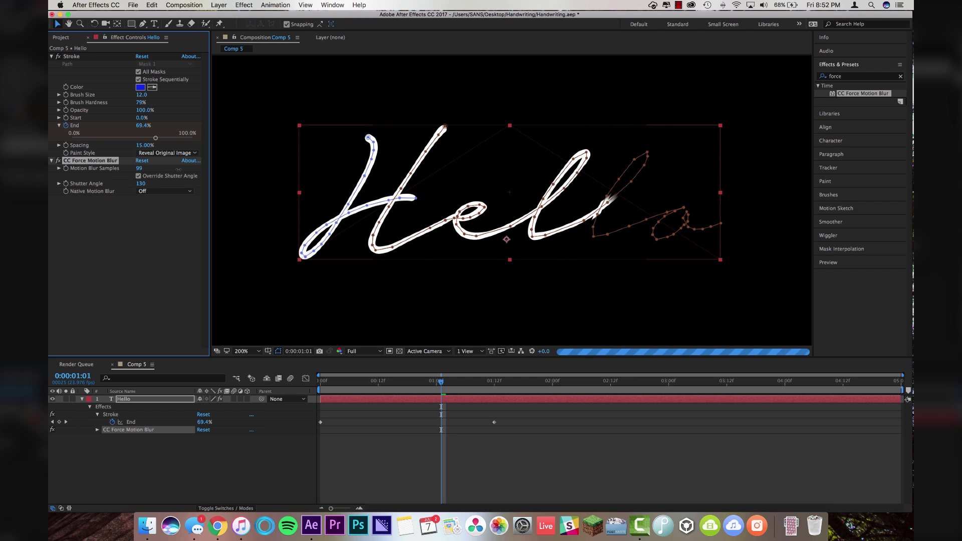
drag(140, 168, 127, 171)
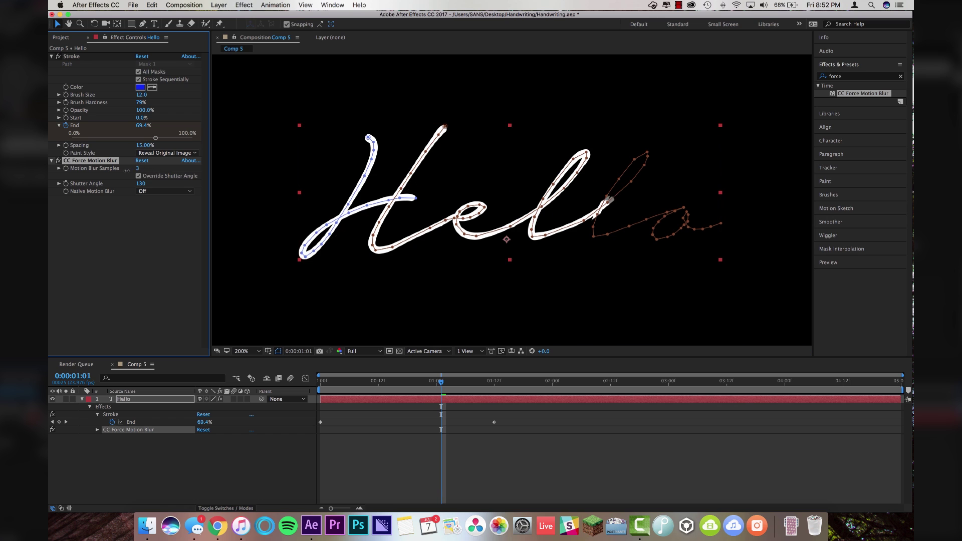
drag(131, 168, 148, 170)
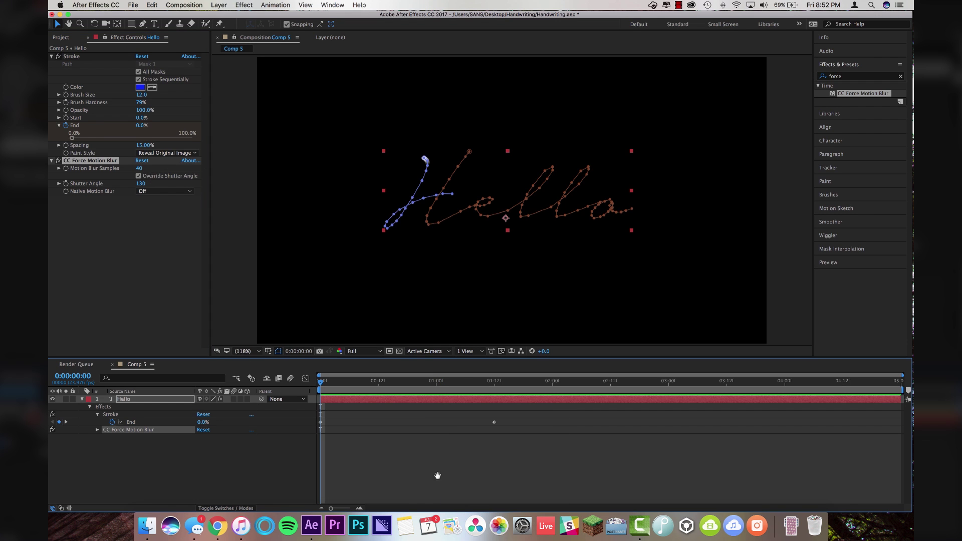
key(space)
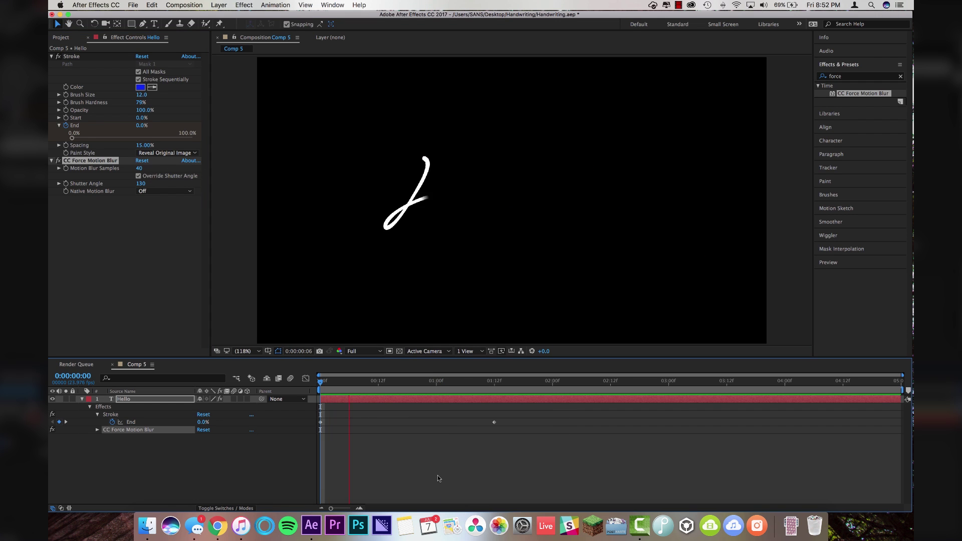
key(space)
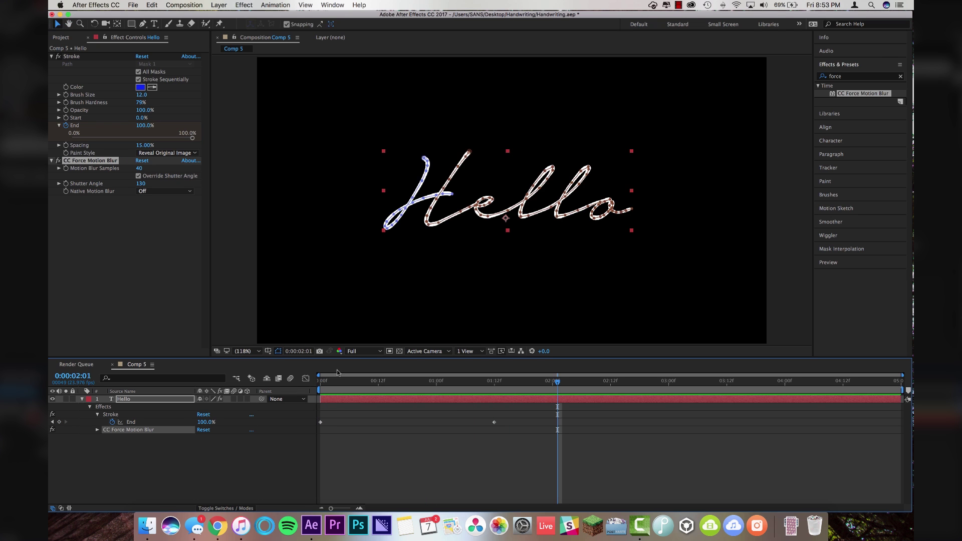
key(Home)
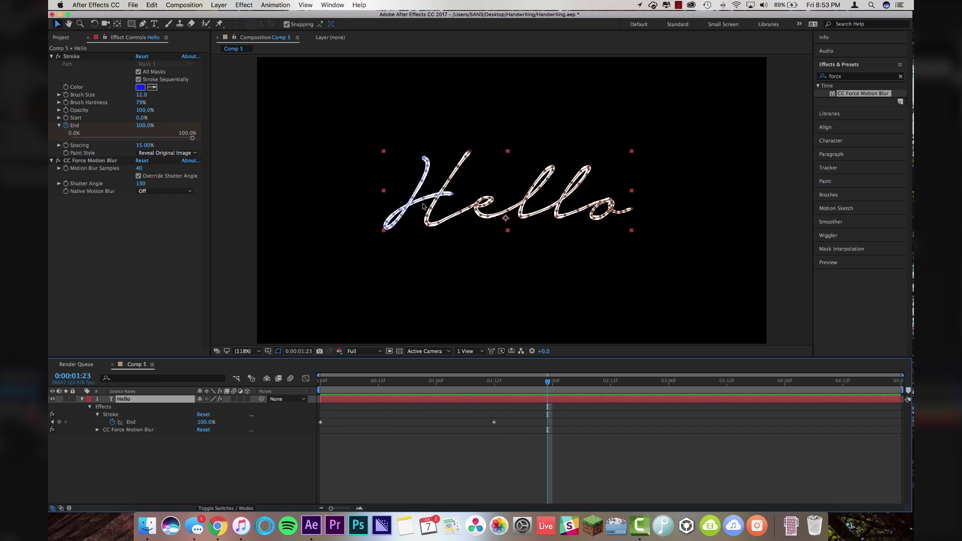
Delete the handwritten Hello layer and create a text layer reading "HELLO" in League Gothic in the composition
key(Delete)
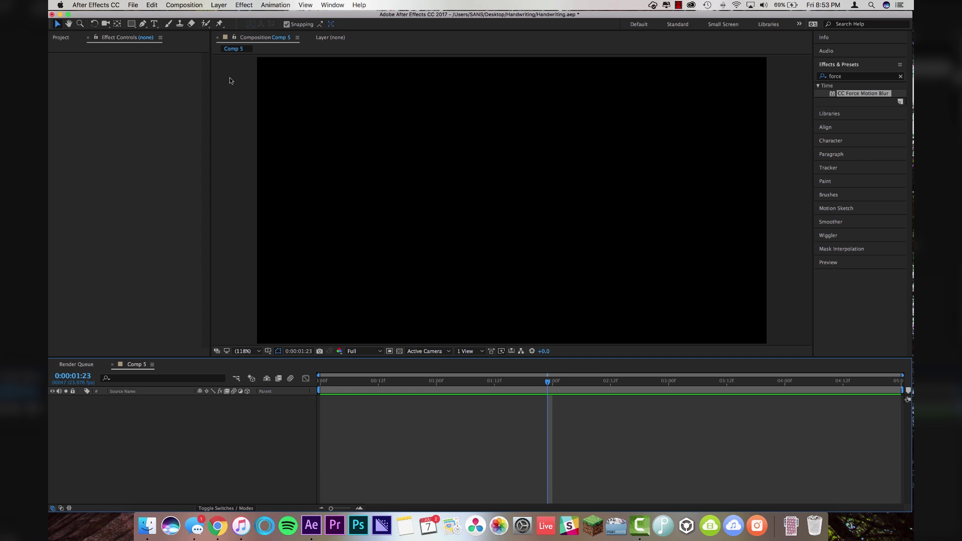
click(154, 24)
click(441, 215)
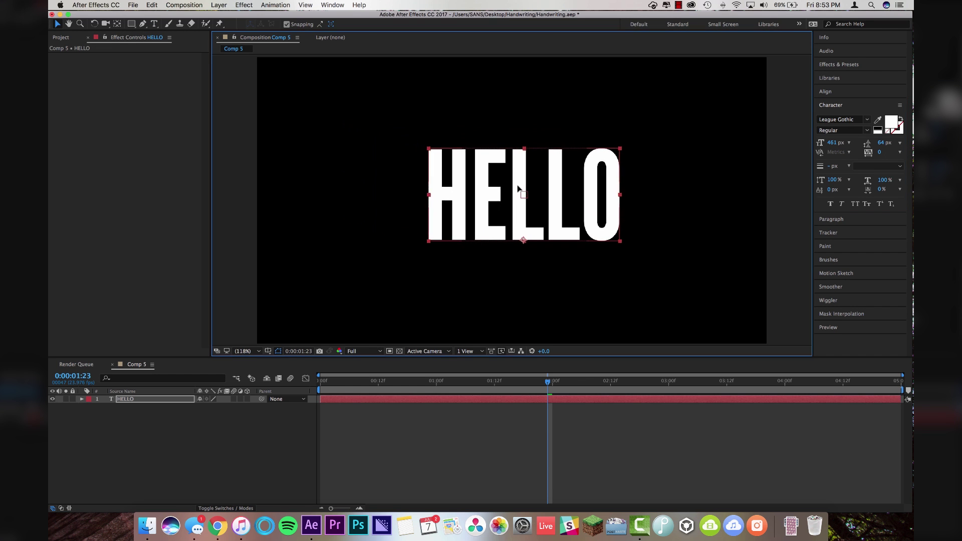